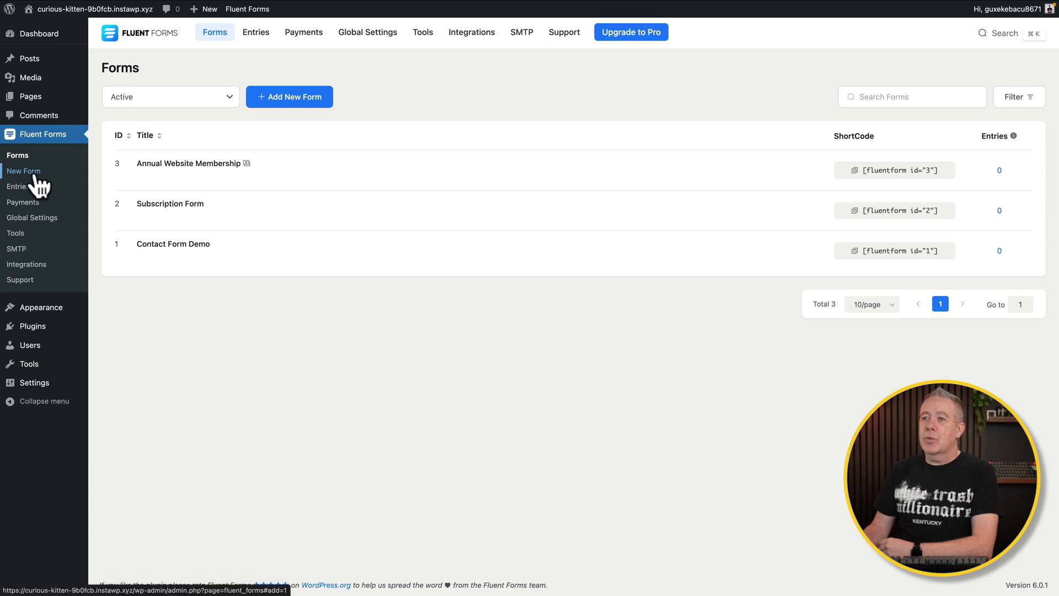
# Start a new blank form and expand the Payment Fields section of the Input Fields panel.
pyautogui.click(25, 171)
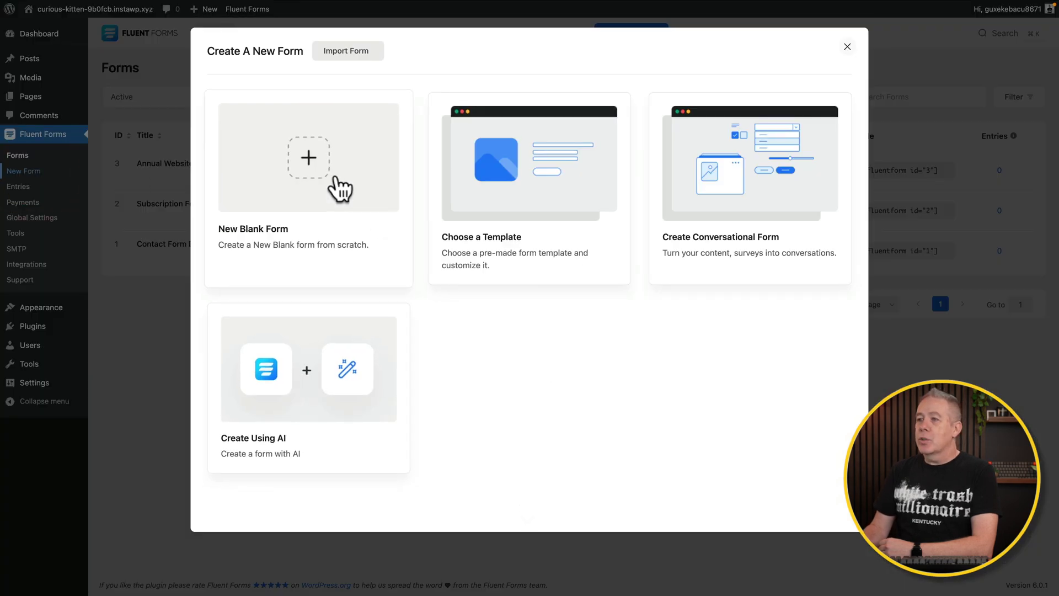
pyautogui.click(335, 177)
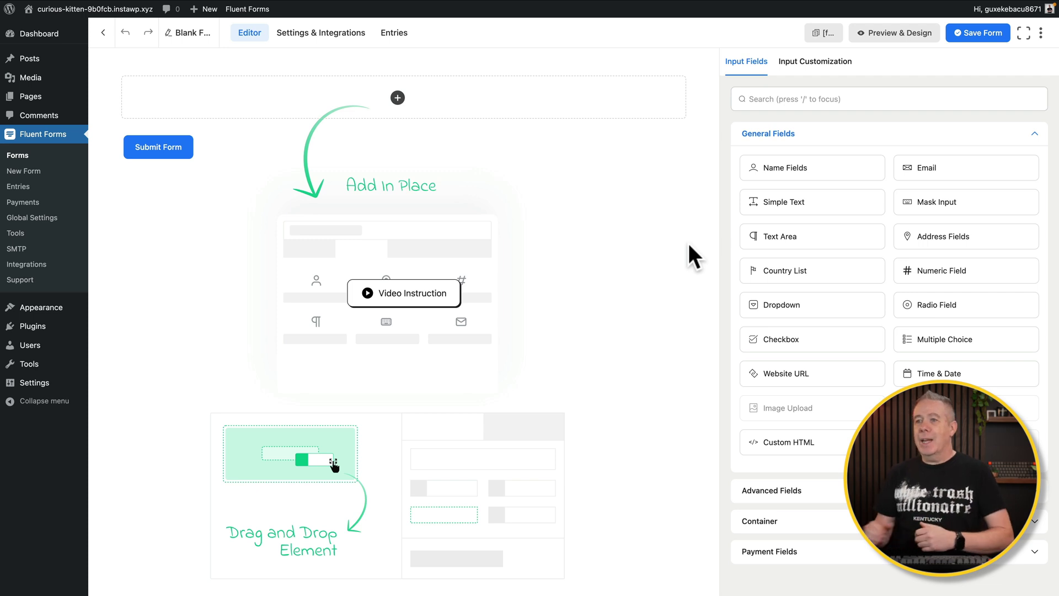
pyautogui.scroll(-2, 835, 403)
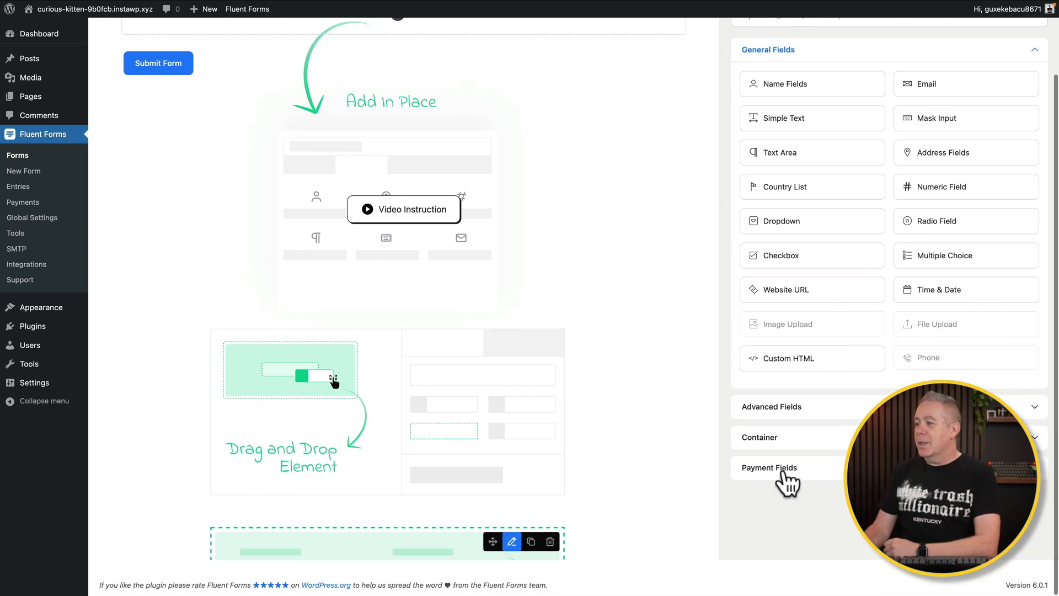
pyautogui.click(809, 467)
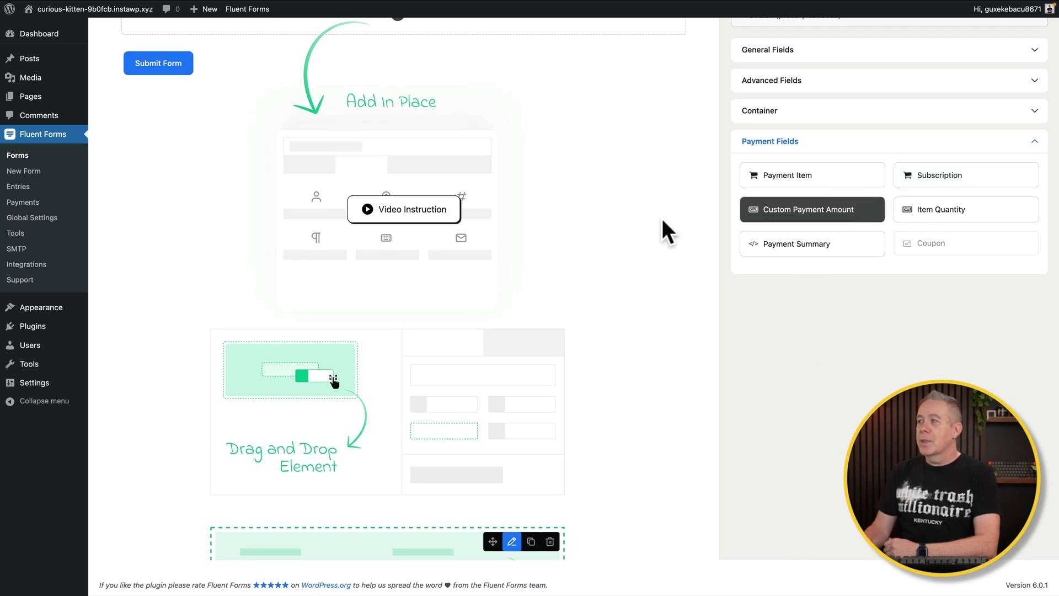
pyautogui.scroll(3, 580, 291)
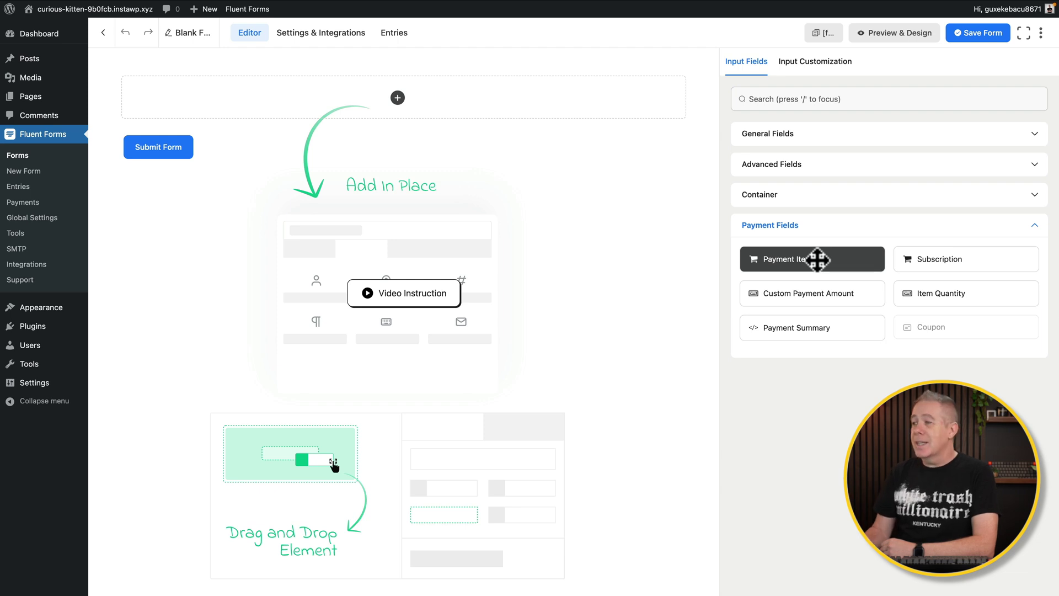
# Add a Payment Item labelled 'Widget Wangler' with a payment amount of 100.
pyautogui.click(817, 258)
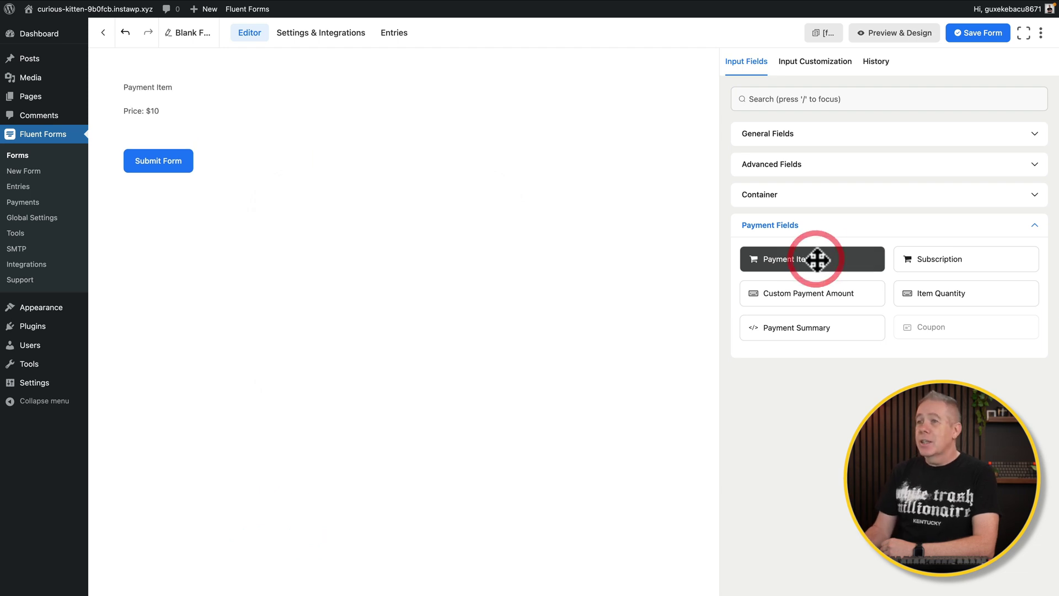
pyautogui.click(177, 103)
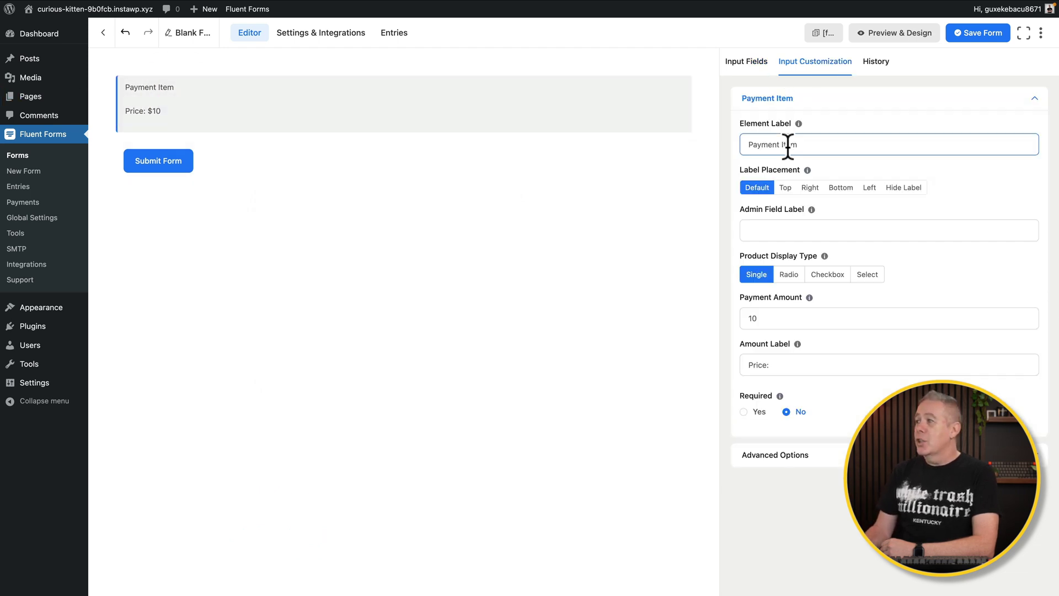
pyautogui.moveTo(794, 144); pyautogui.dragTo(730, 147)
pyautogui.write('Widget Wangler')
pyautogui.click(763, 318)
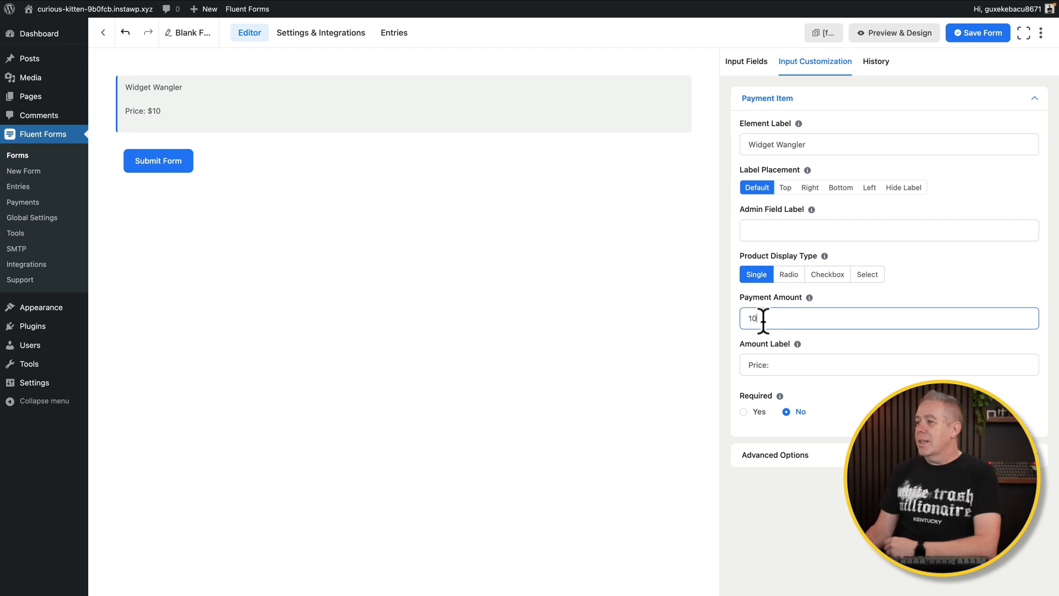
pyautogui.moveTo(763, 318); pyautogui.dragTo(751, 319)
pyautogui.write('100')
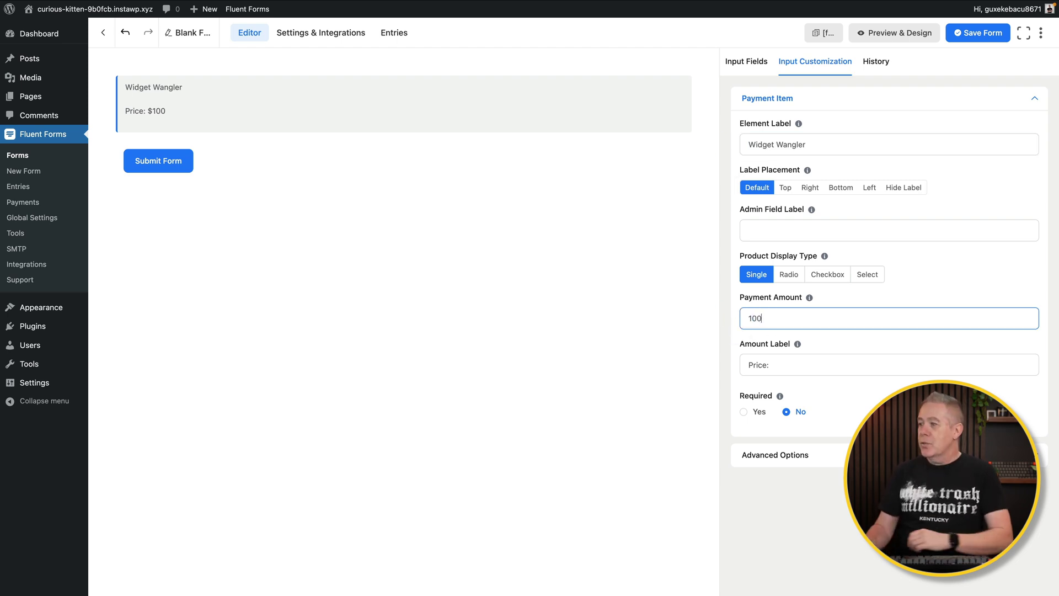
pyautogui.click(790, 367)
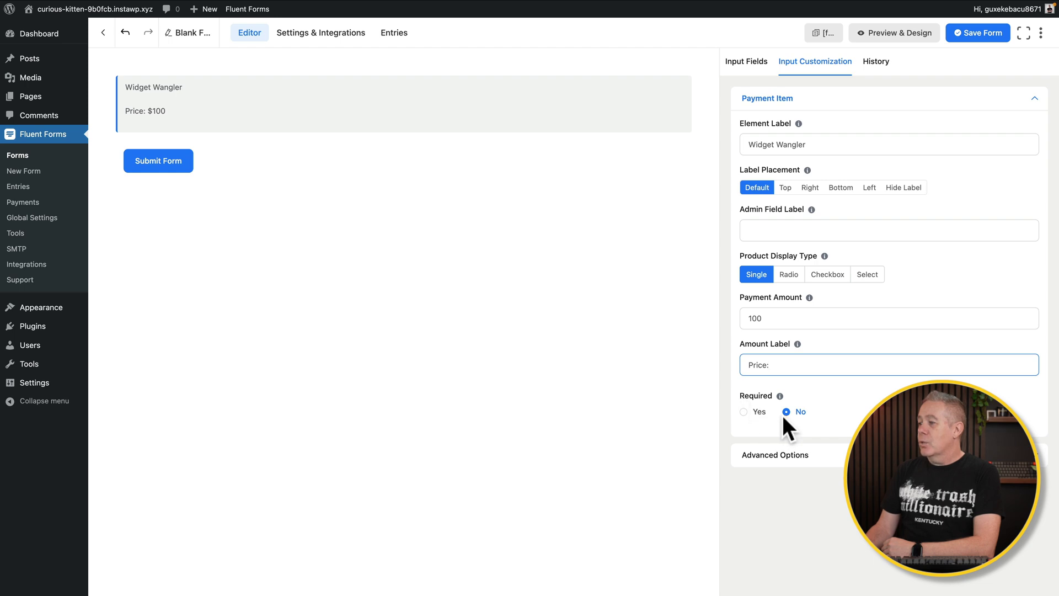
# Review the payment item's advanced options, then go back to its main settings.
pyautogui.click(786, 462)
pyautogui.scroll(-1, 806, 221)
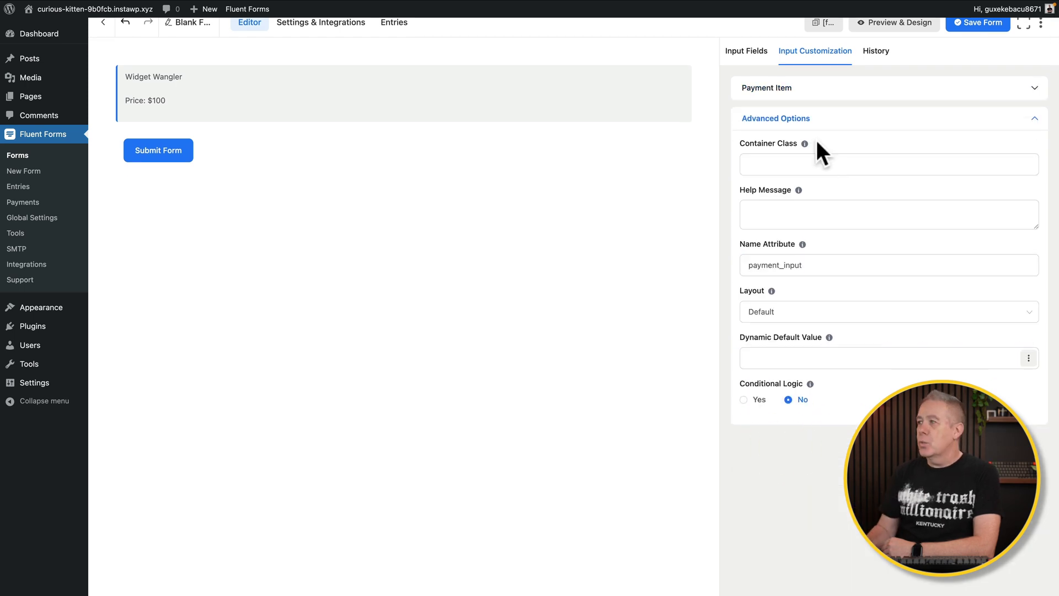
pyautogui.scroll(1, 816, 142)
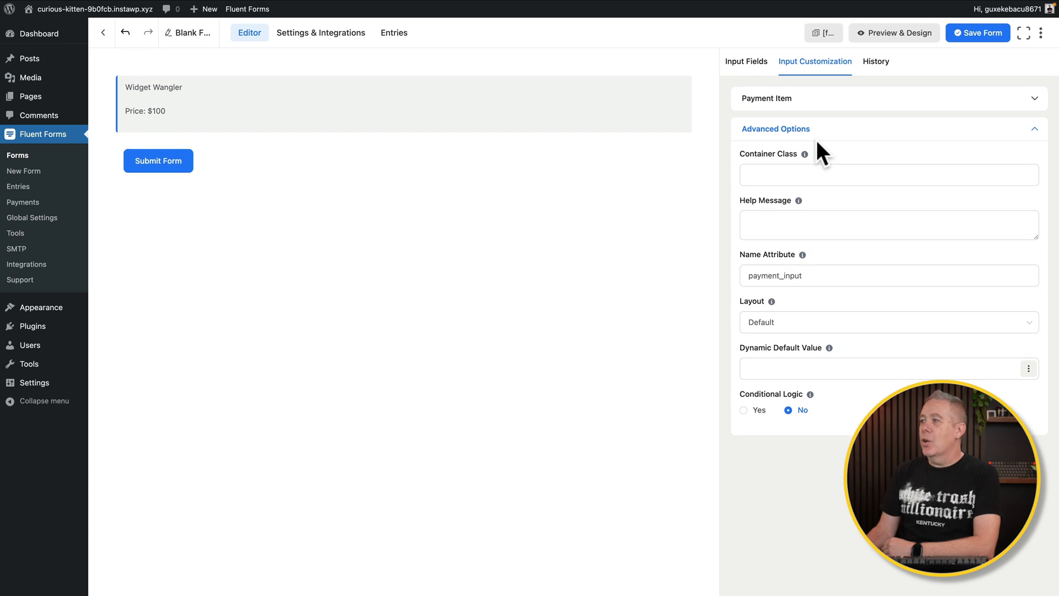
pyautogui.moveTo(295, 115)
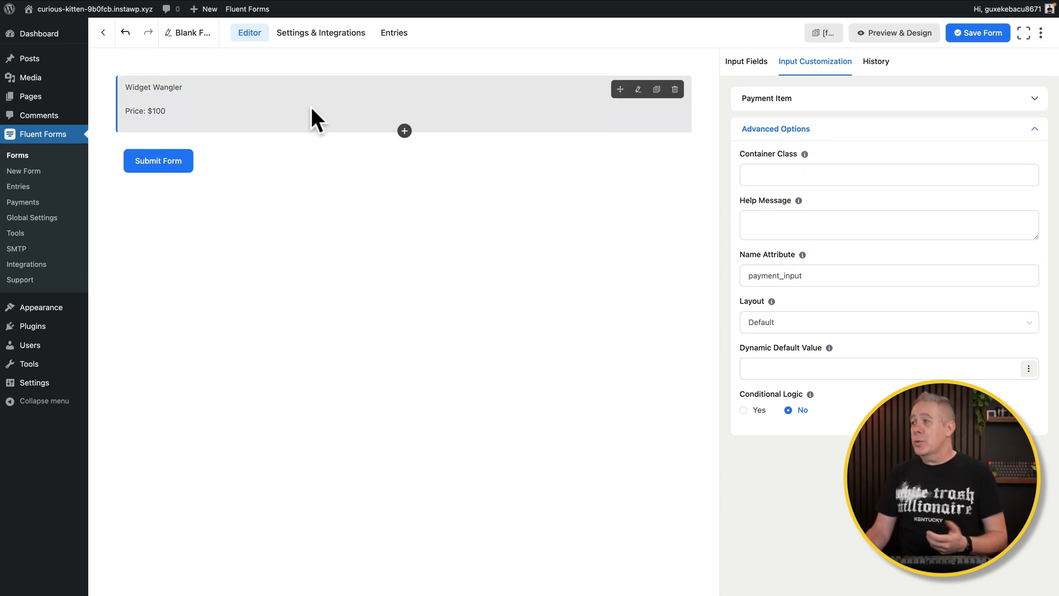
pyautogui.click(751, 102)
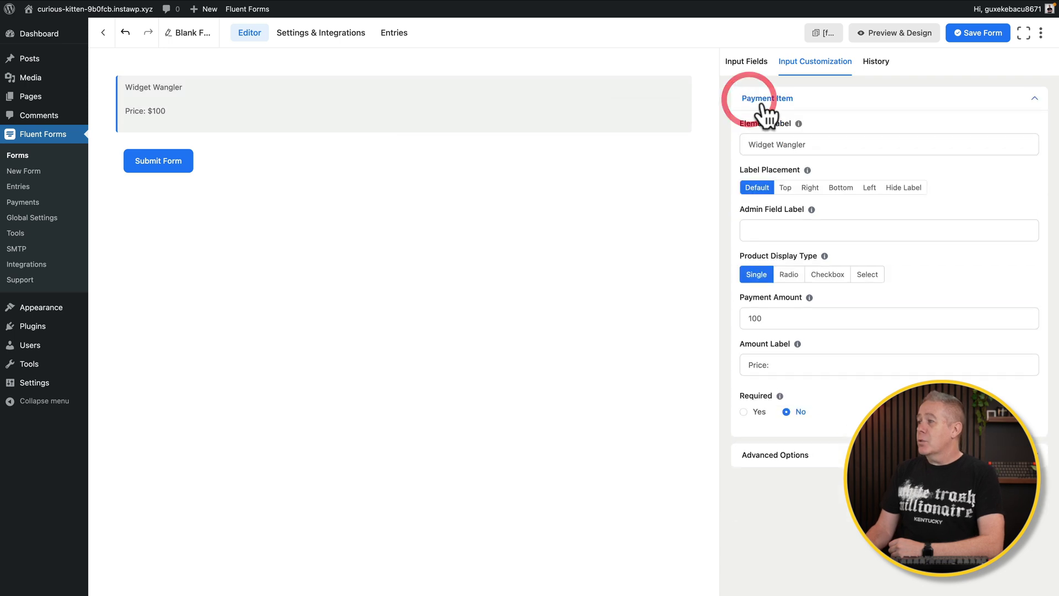
# Add a Custom Payment Amount field with Min Value 10 and Max Value 100.
pyautogui.click(745, 63)
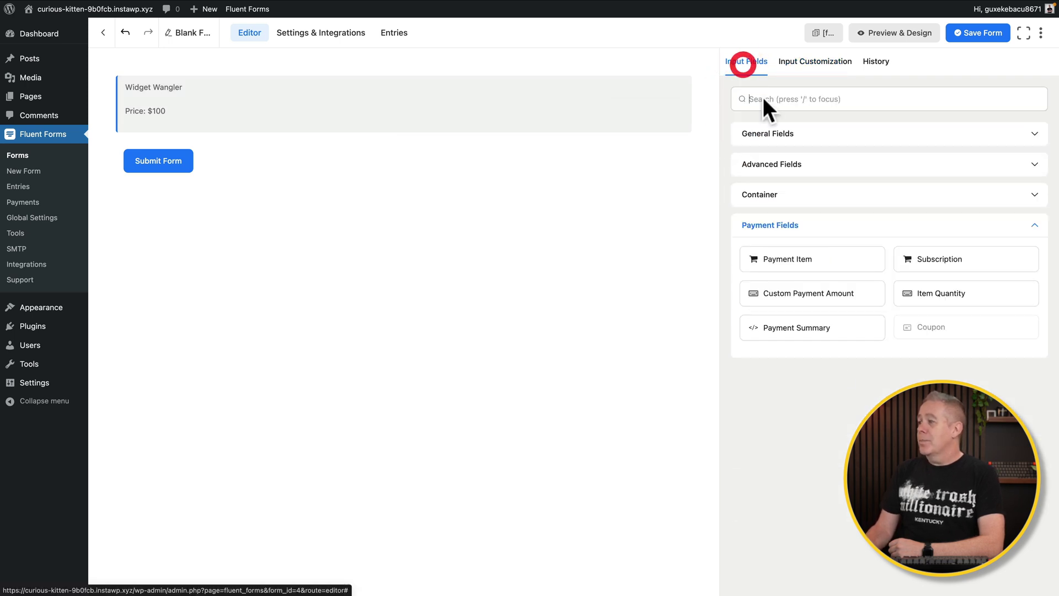
pyautogui.click(861, 301)
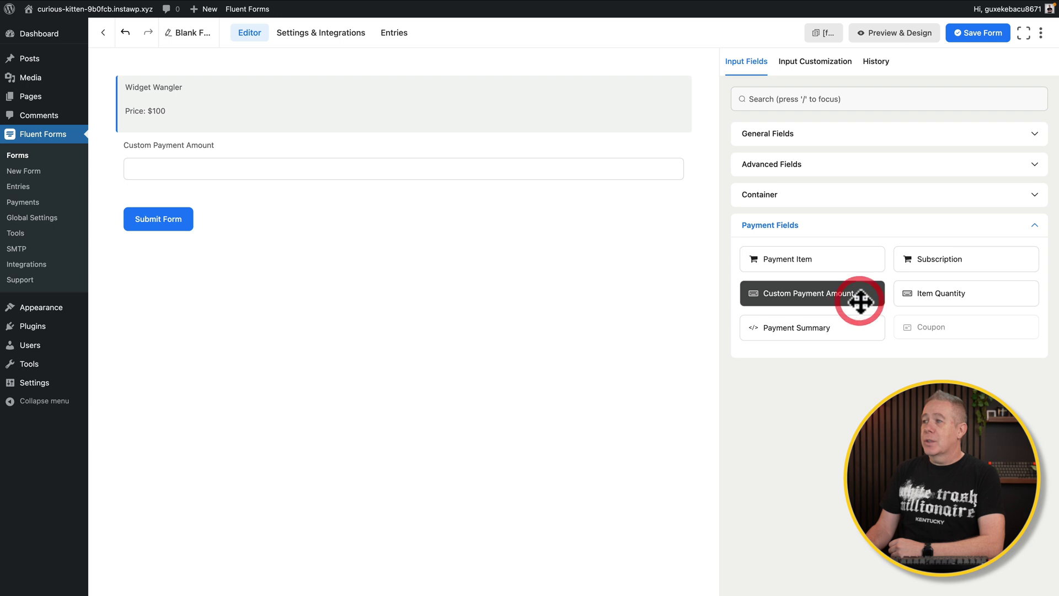
pyautogui.click(354, 172)
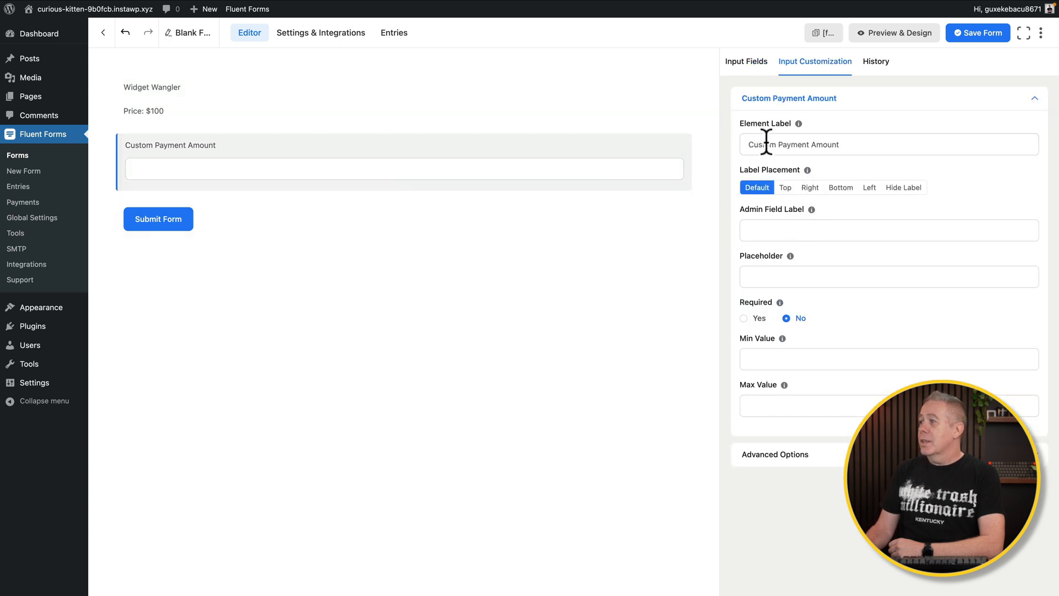
pyautogui.click(854, 143)
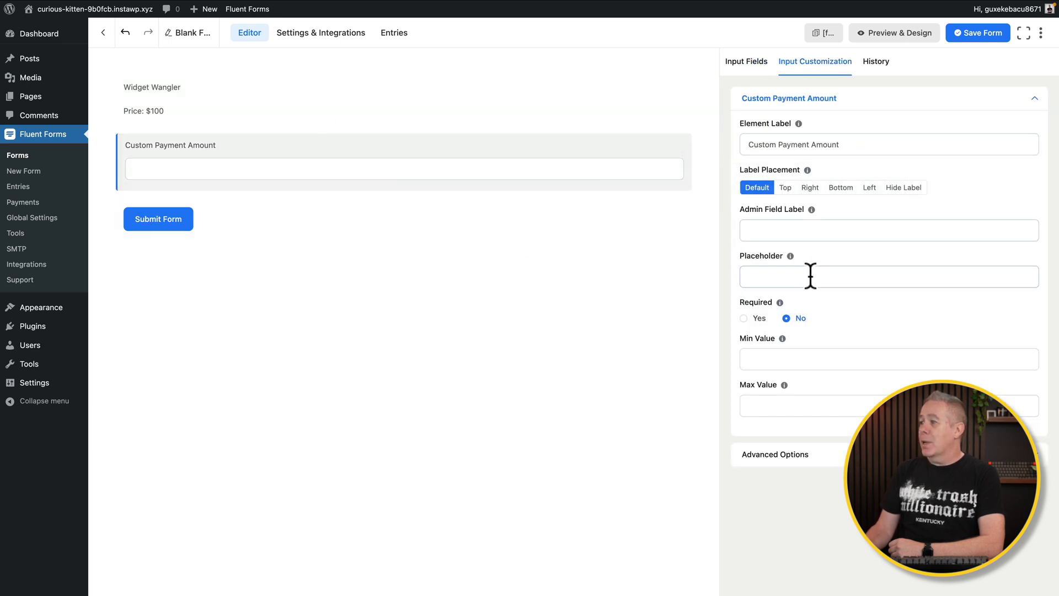
pyautogui.click(766, 354)
pyautogui.write('10')
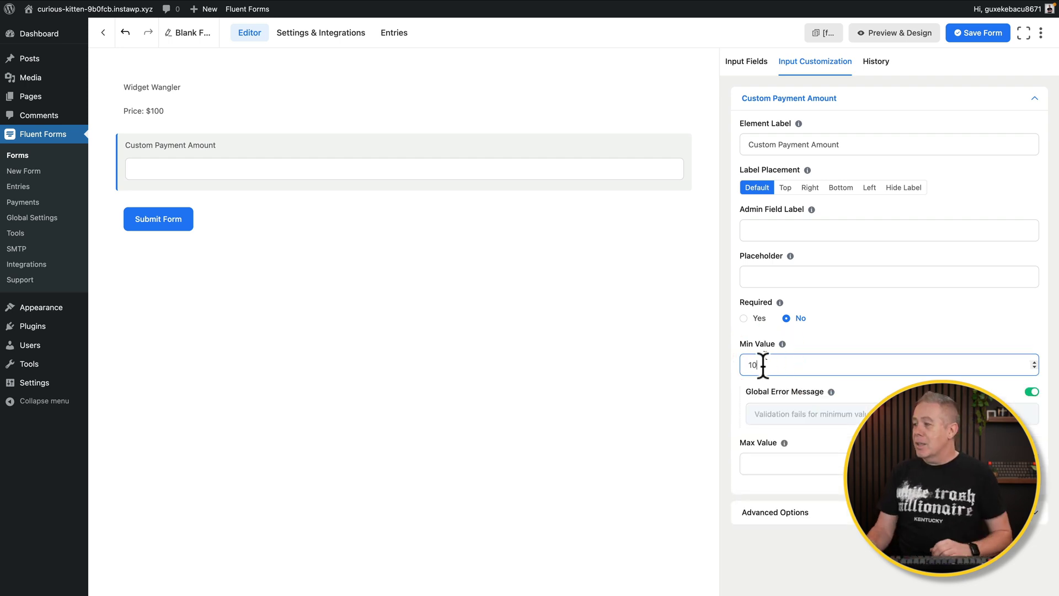
pyautogui.click(752, 465)
pyautogui.write('100')
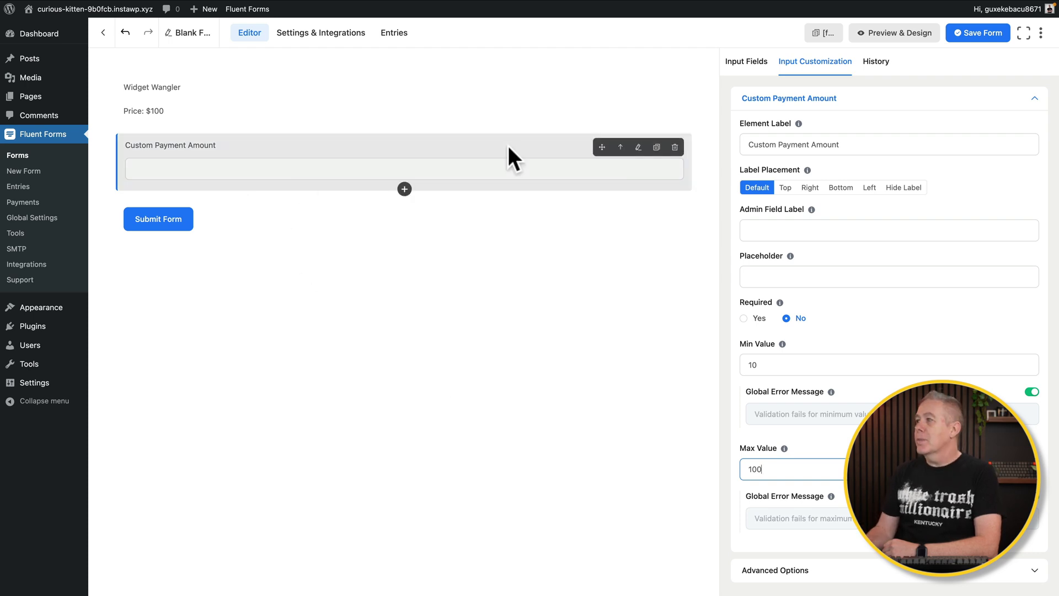
pyautogui.click(746, 61)
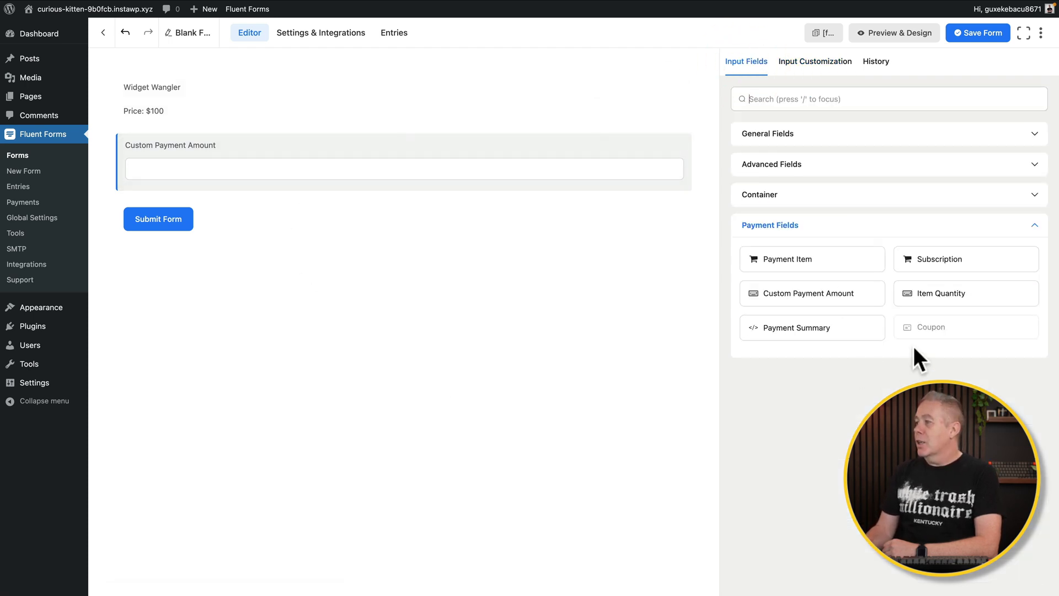
# Add a Subscription Item and check its Monthly Plan: $9.99 billed monthly.
pyautogui.click(959, 259)
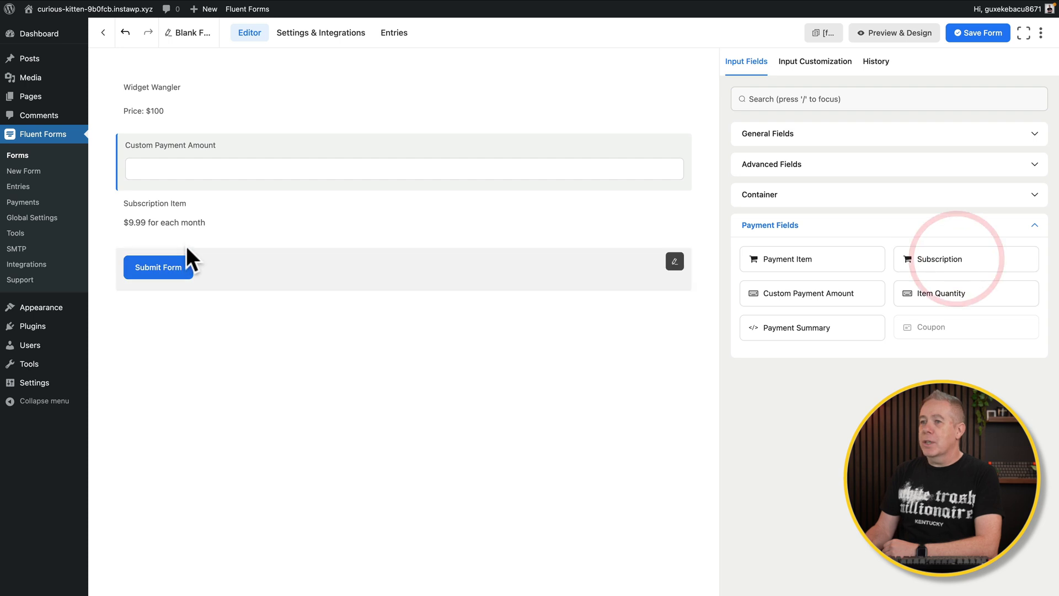
pyautogui.click(207, 217)
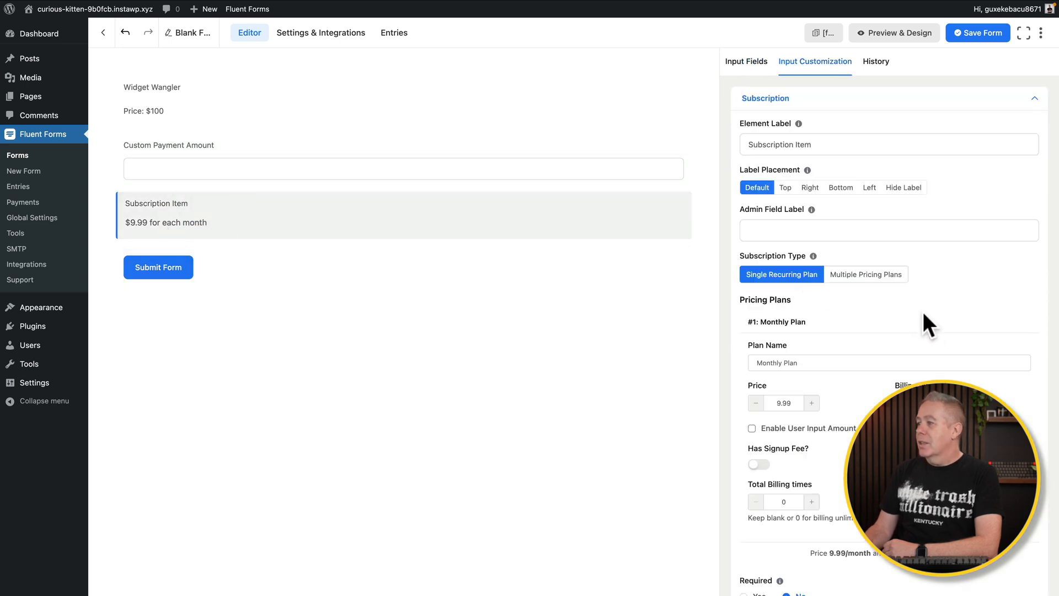
pyautogui.scroll(-1, 925, 323)
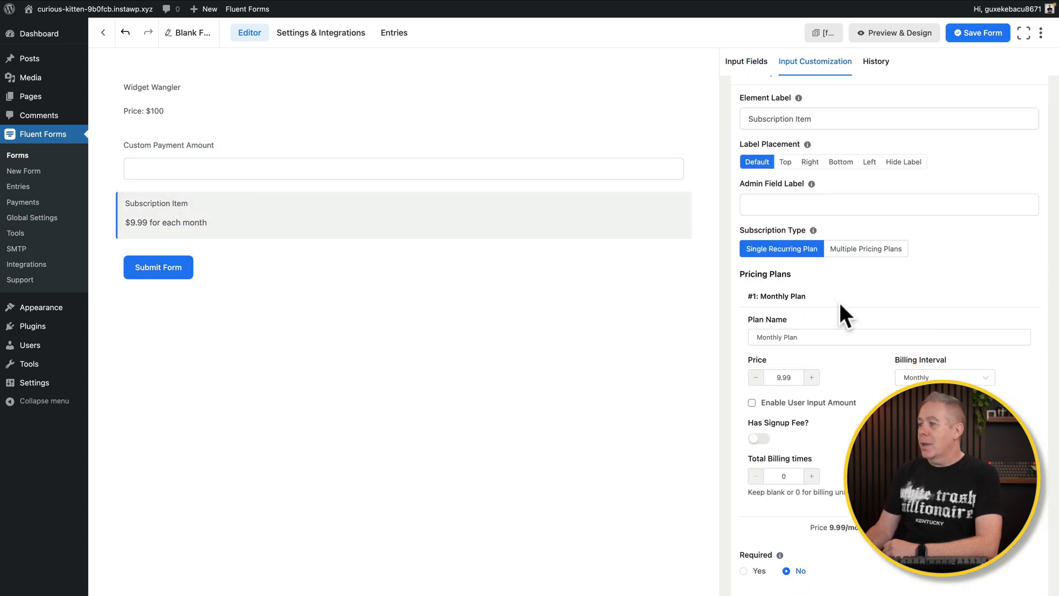
pyautogui.click(813, 336)
pyautogui.click(813, 336)
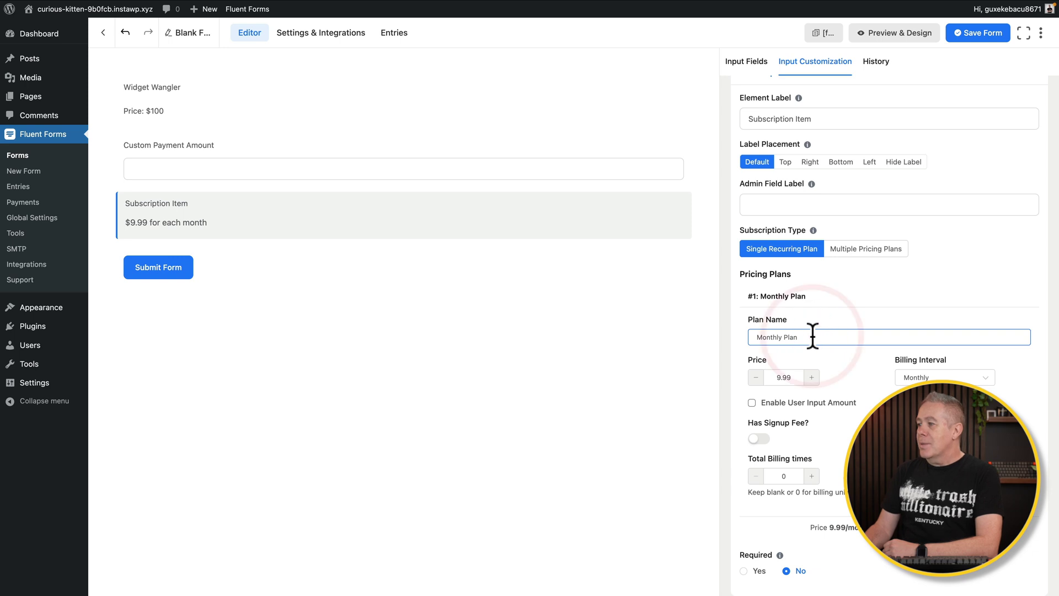
pyautogui.click(938, 378)
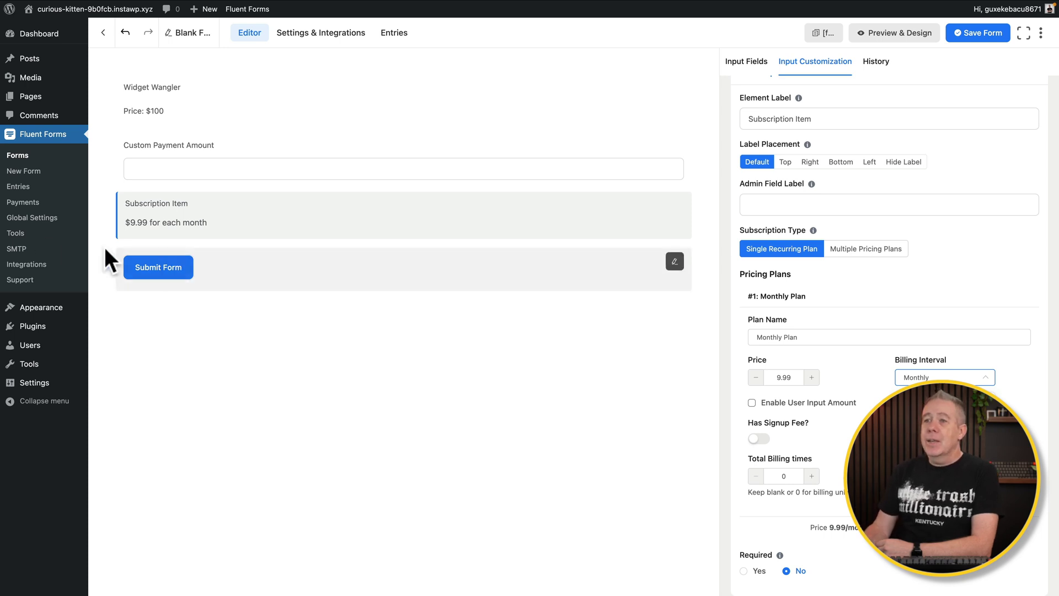
# Leave the form editor for Global Settings and view the Payment Settings currency options, set to US Dollar.
pyautogui.click(44, 217)
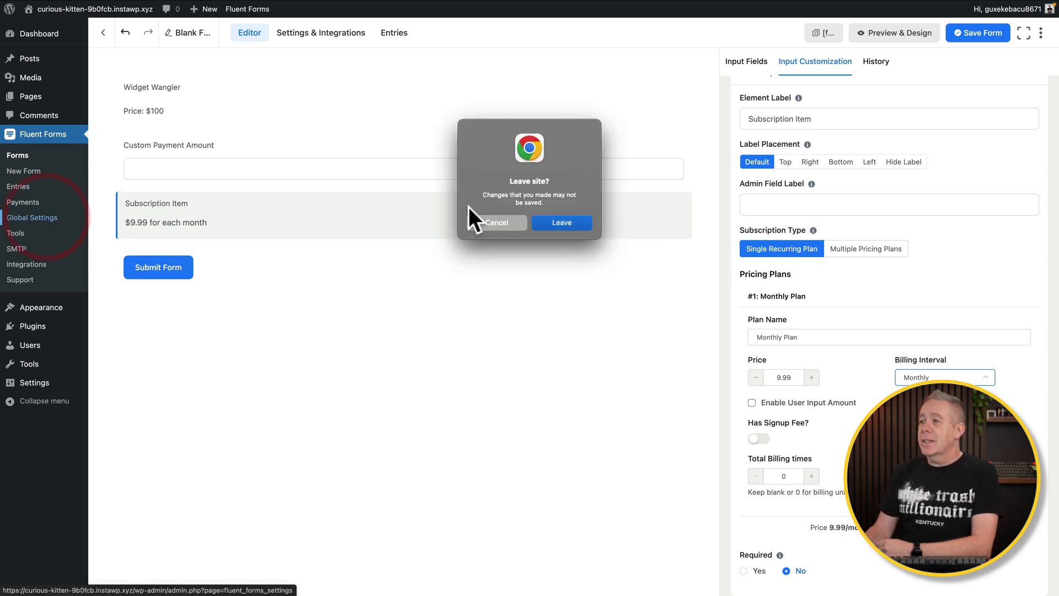
pyautogui.click(568, 220)
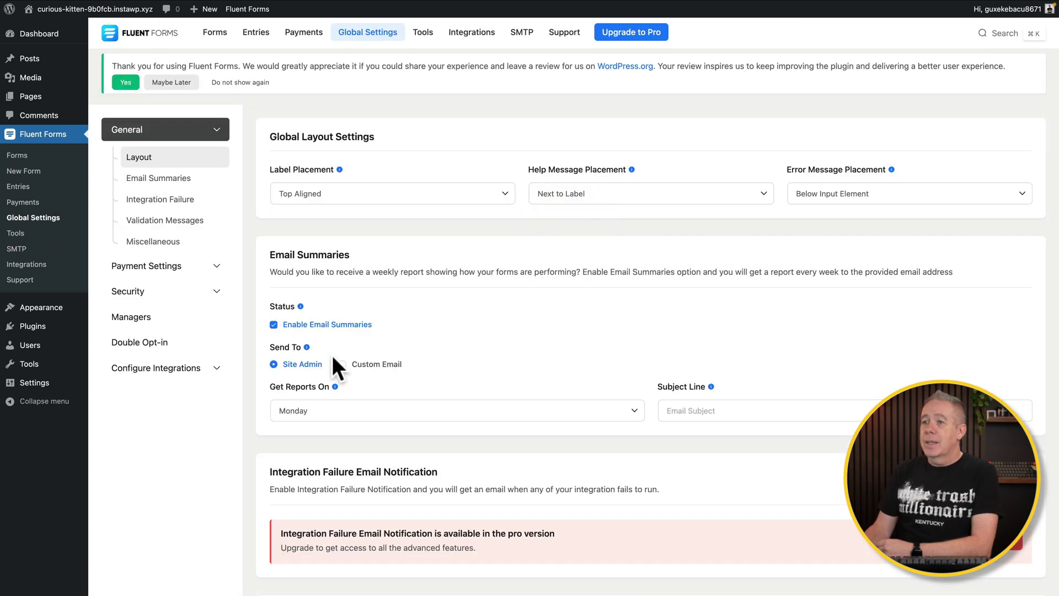
pyautogui.click(162, 266)
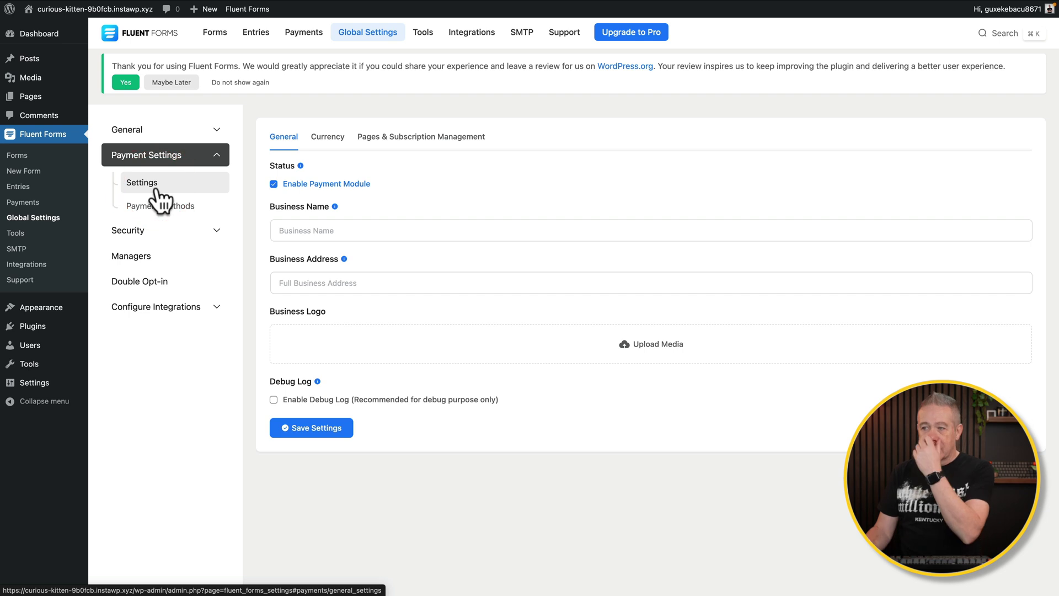
pyautogui.click(328, 277)
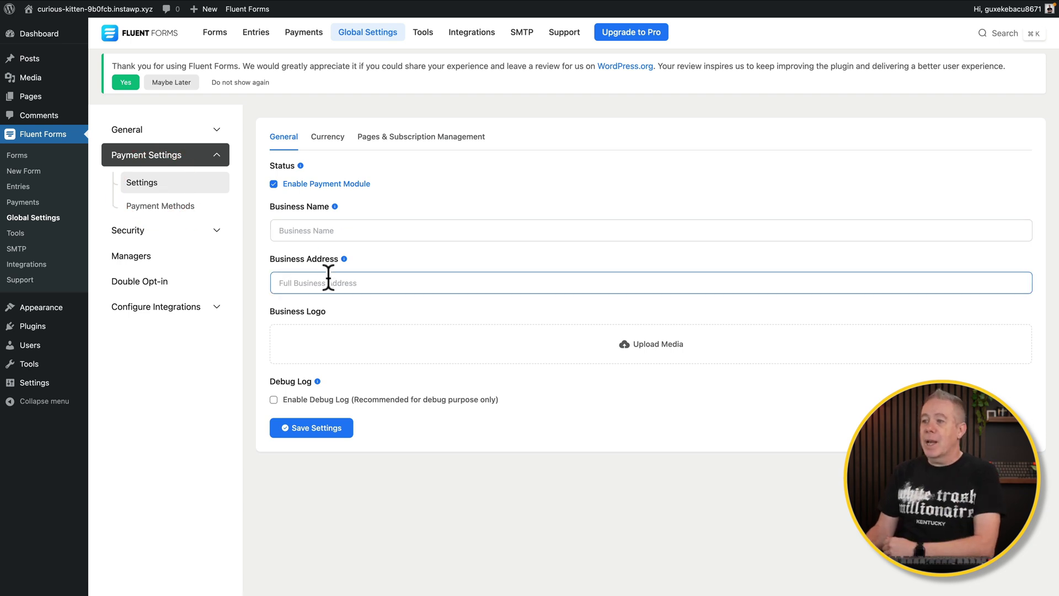
pyautogui.click(321, 144)
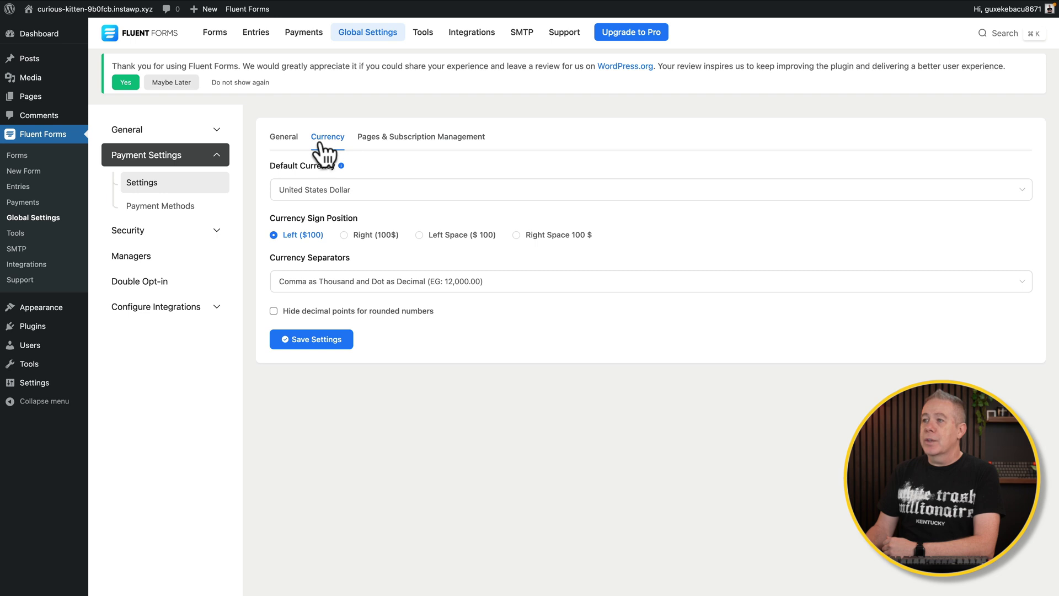
# Review the Pages & Subscription Management settings, then open the Create A New Form dialog.
pyautogui.click(377, 139)
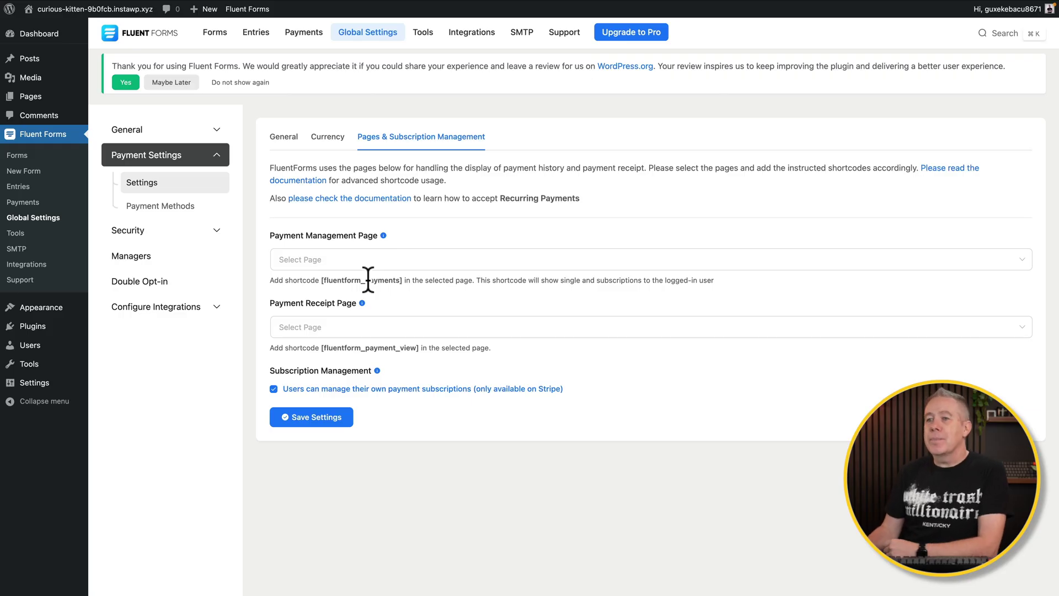
pyautogui.click(13, 171)
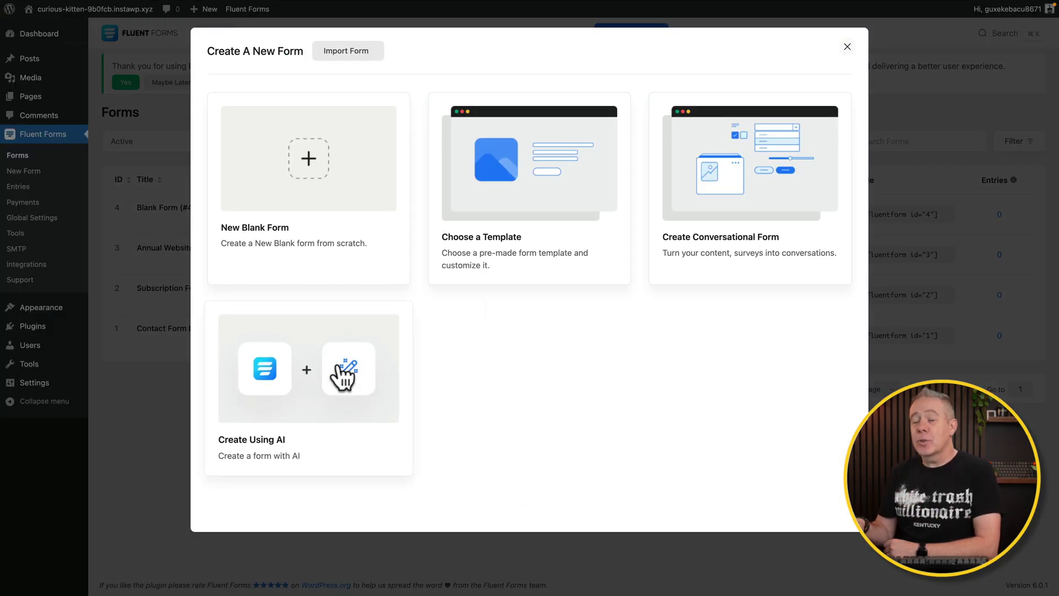
# Choose Create Using AI to open the AI form generator.
pyautogui.click(300, 373)
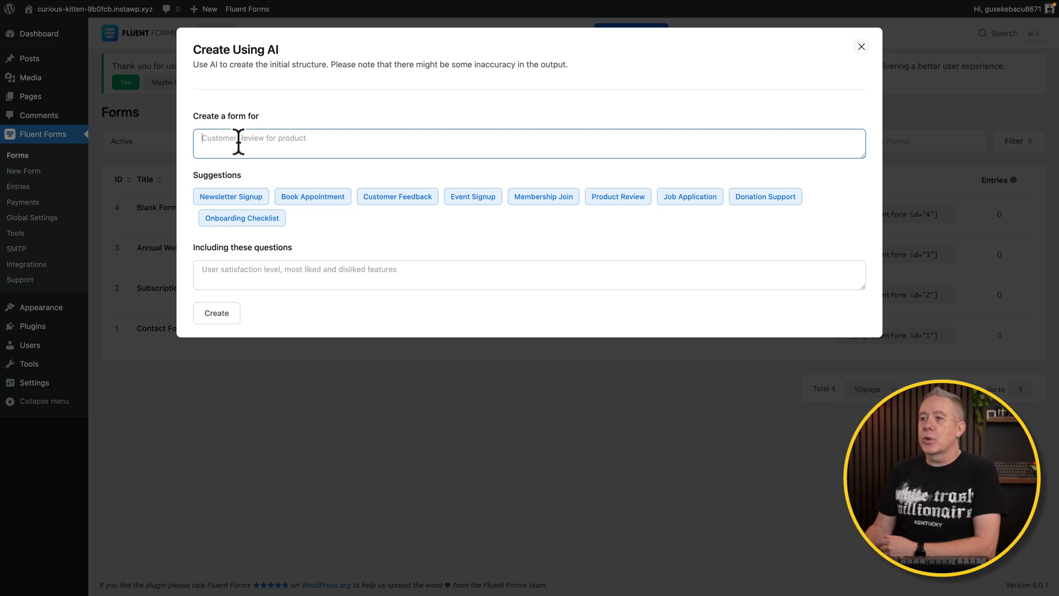
# Paste the UK SME public-tender consultancy description into 'Create a form for' and generate the form.
pyautogui.click(277, 137)
pyautogui.write("A questionnaire for a consultancy business that handles help and support for uk based SME's looking to tender for public contracts.")
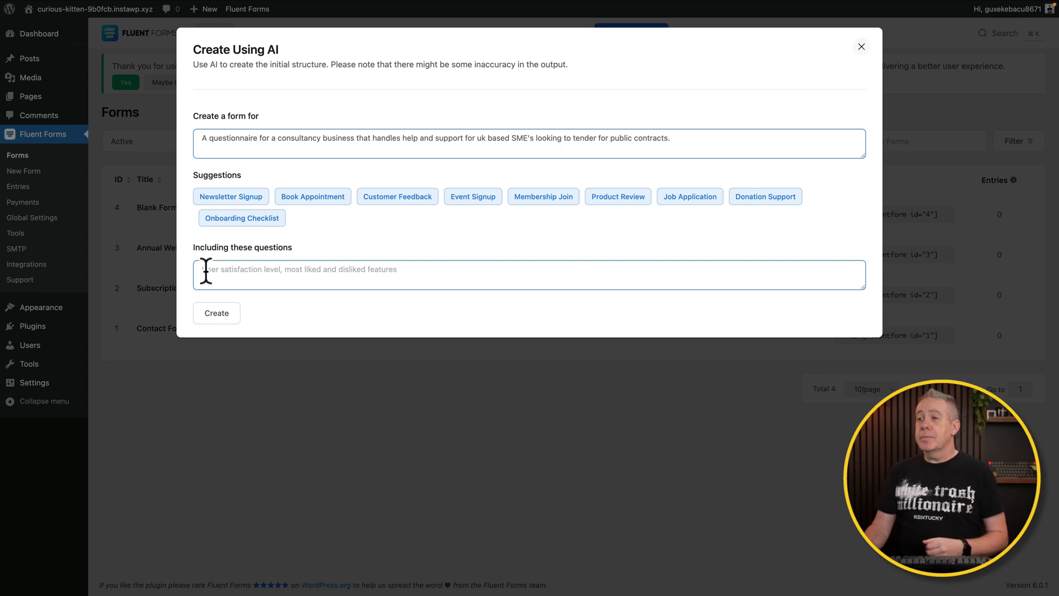
pyautogui.click(216, 313)
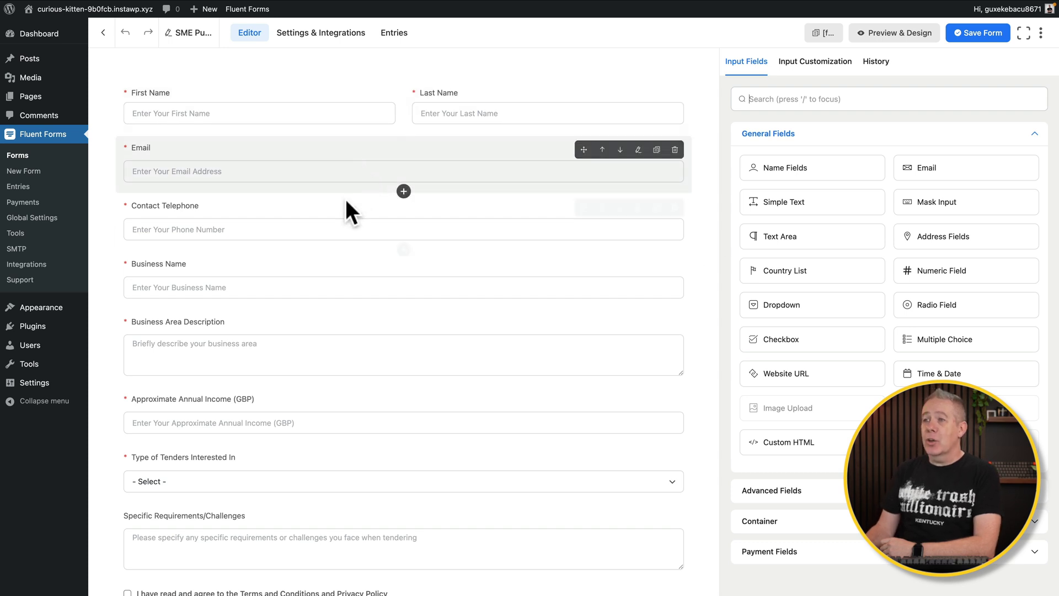
pyautogui.scroll(-2, 317, 337)
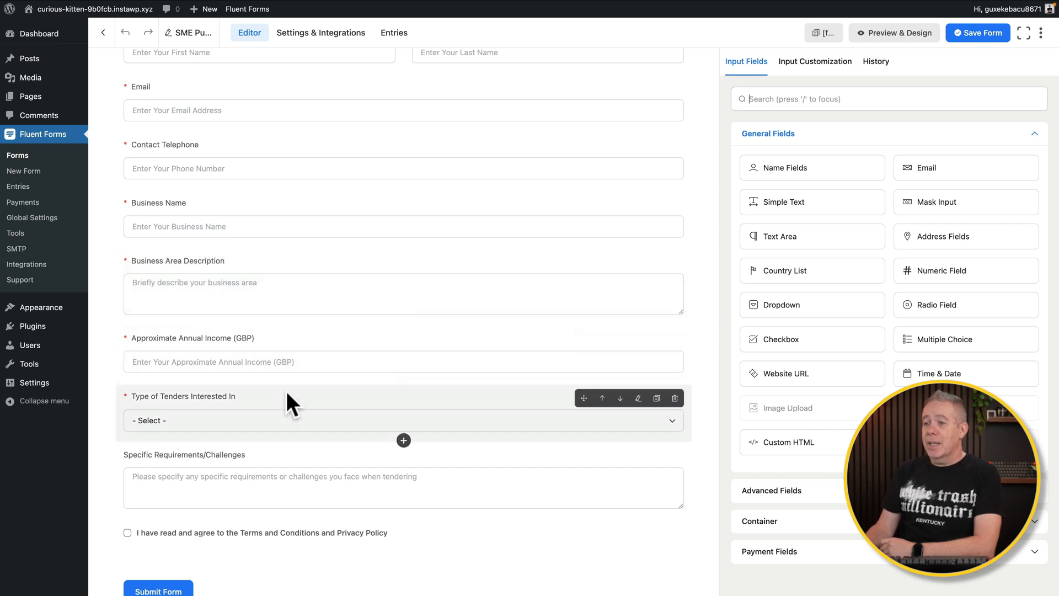
pyautogui.click(671, 422)
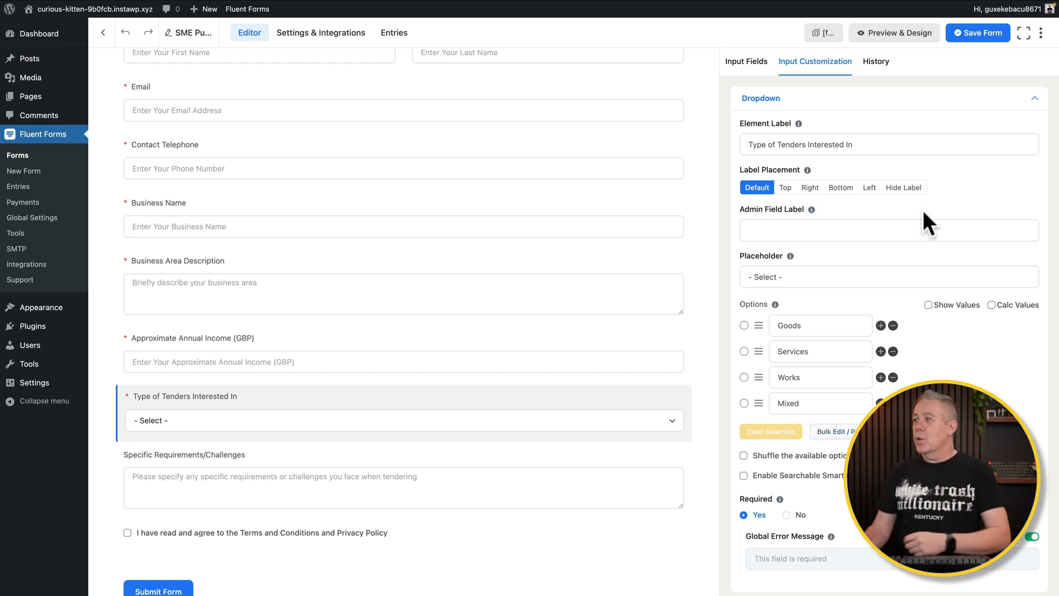
pyautogui.click(751, 66)
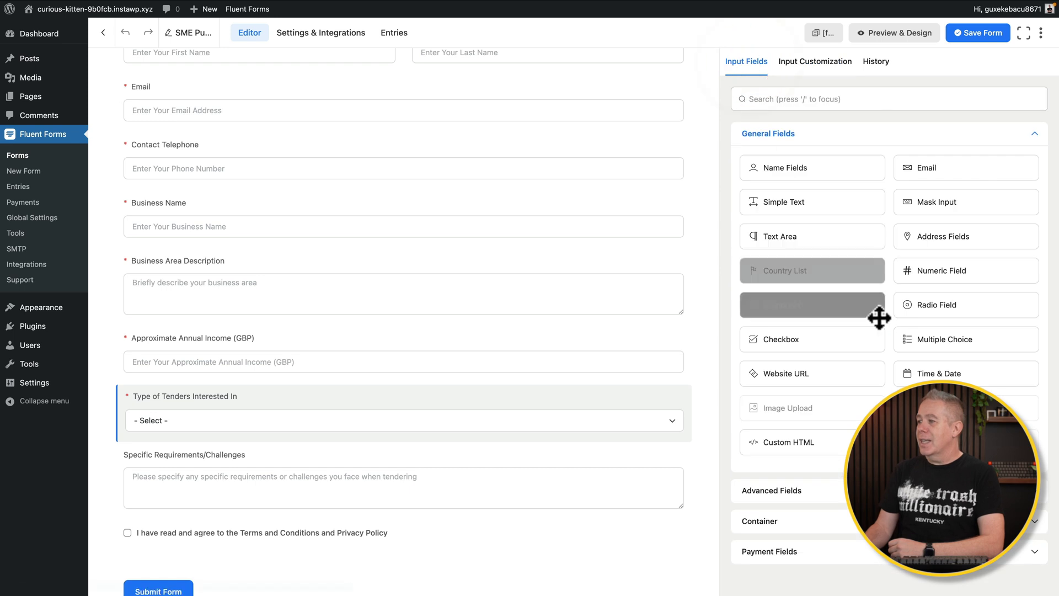
# Add a Website URL field and place it above Type of Tenders Interested In.
pyautogui.click(819, 378)
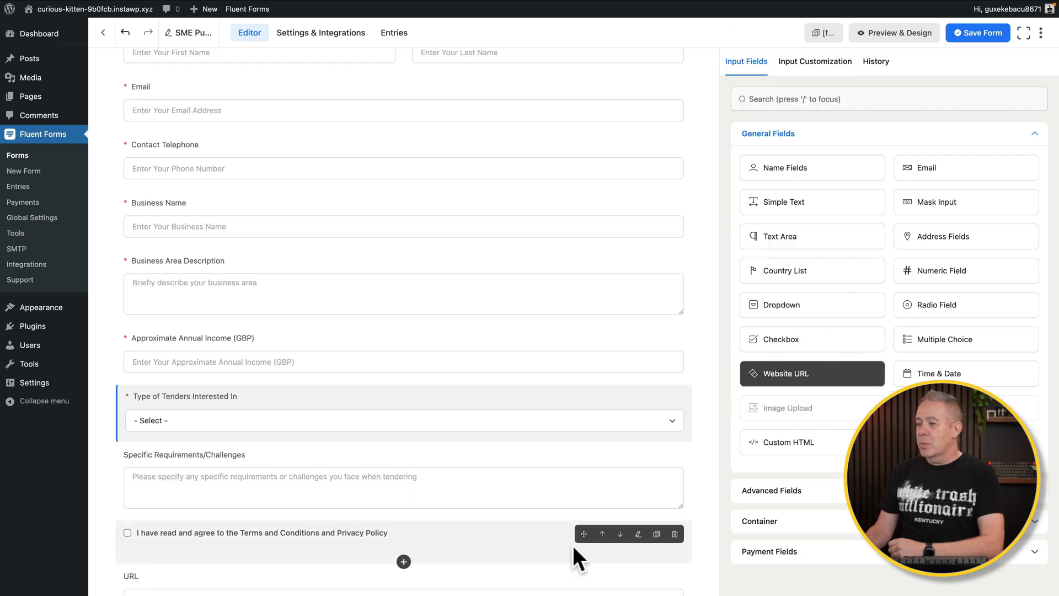
pyautogui.moveTo(583, 576); pyautogui.dragTo(583, 395)
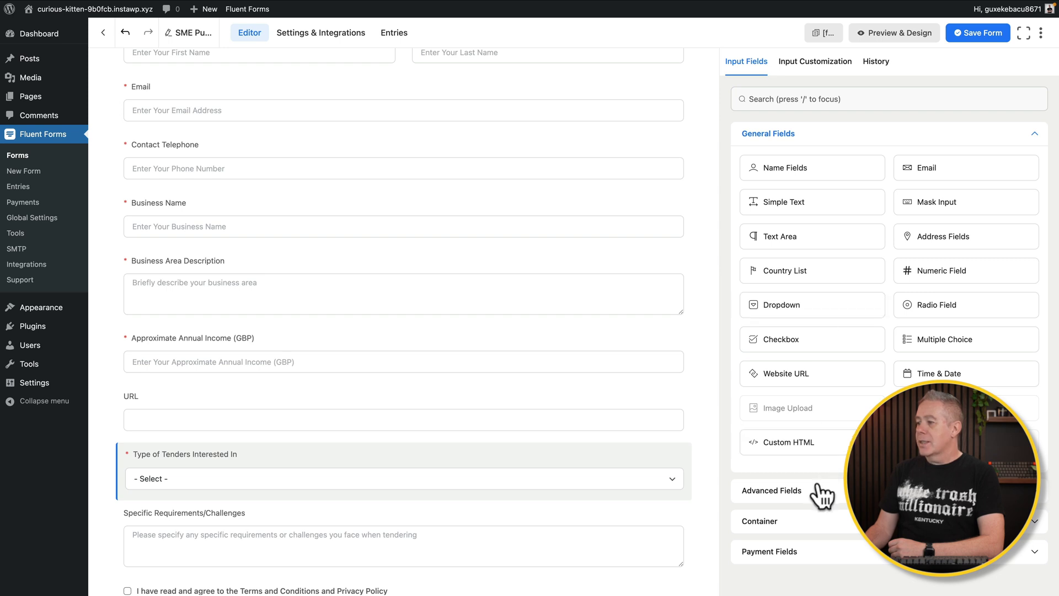
pyautogui.scroll(-2, 821, 492)
# Expand the Payment Fields section and browse the payment field types.
pyautogui.click(794, 510)
pyautogui.scroll(-2, 795, 510)
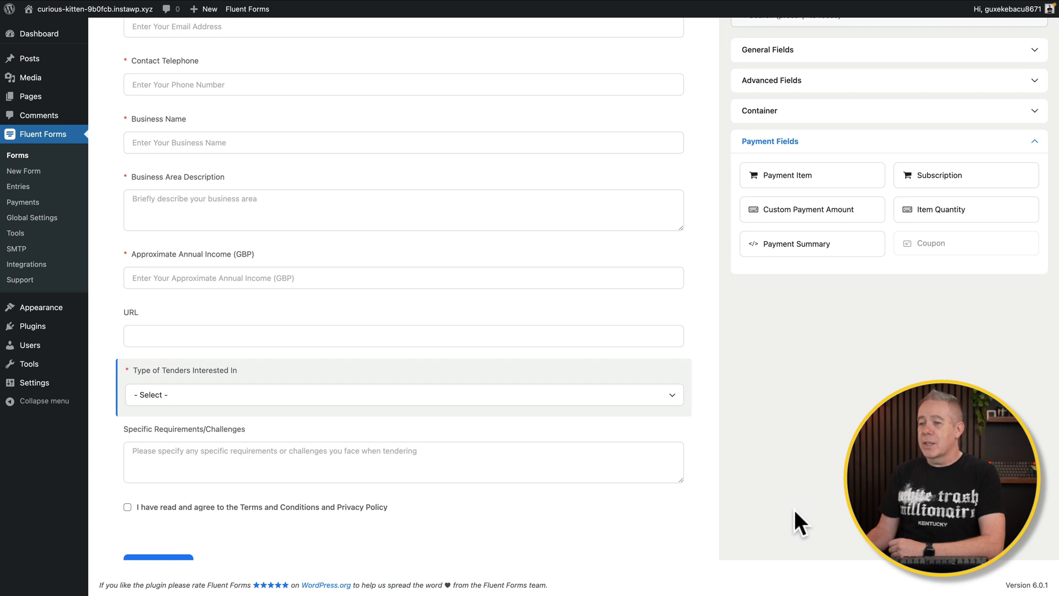
pyautogui.scroll(-2, 403, 405)
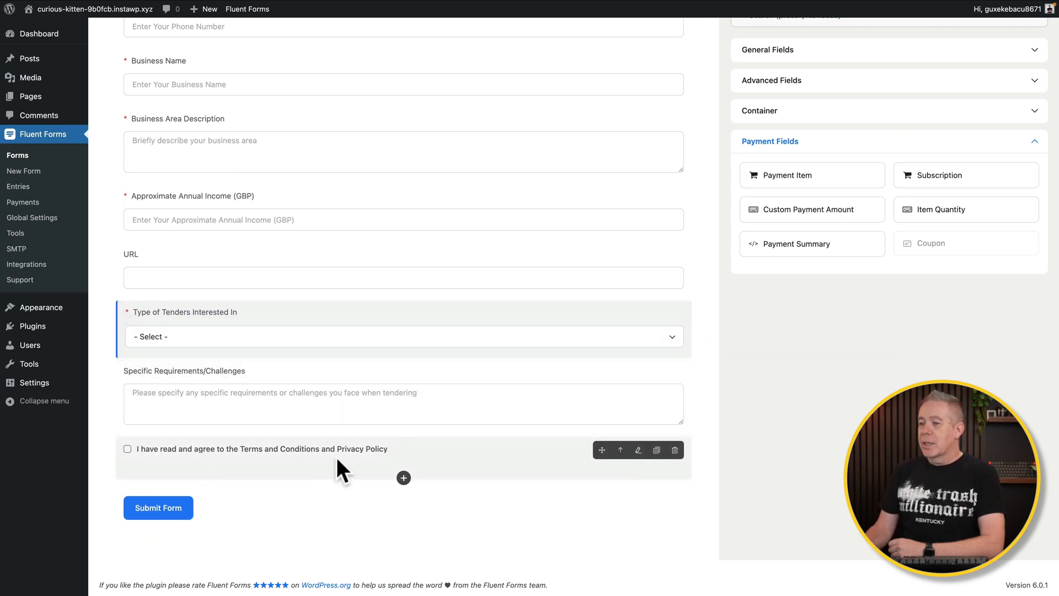
pyautogui.scroll(6, 337, 462)
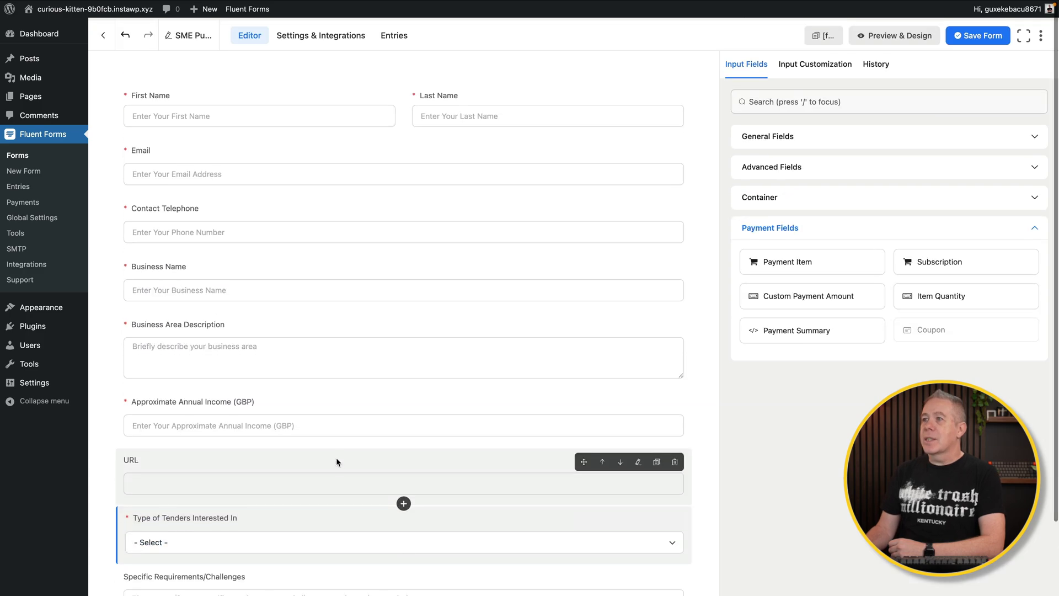